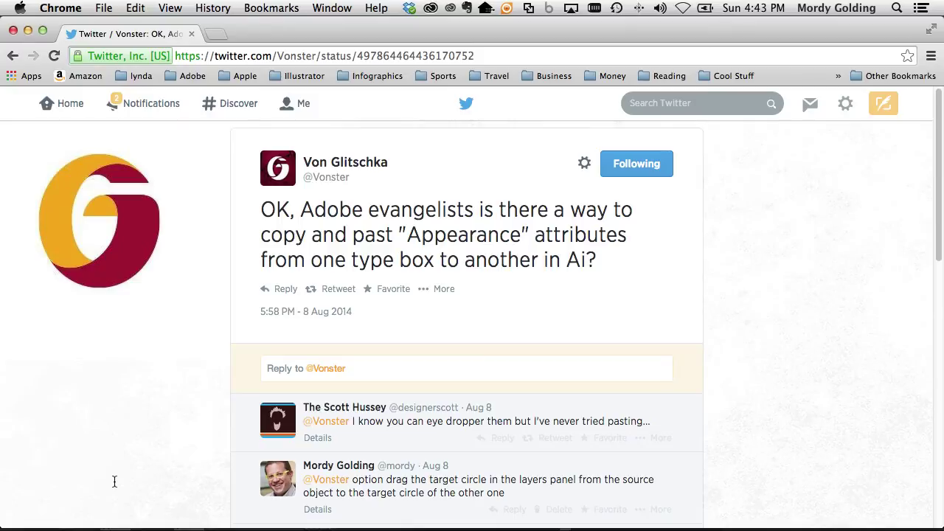
- Switch from Chrome to Adobe Illustrator CC 2014 with the Vonster sample artwork
key("super+Tab")
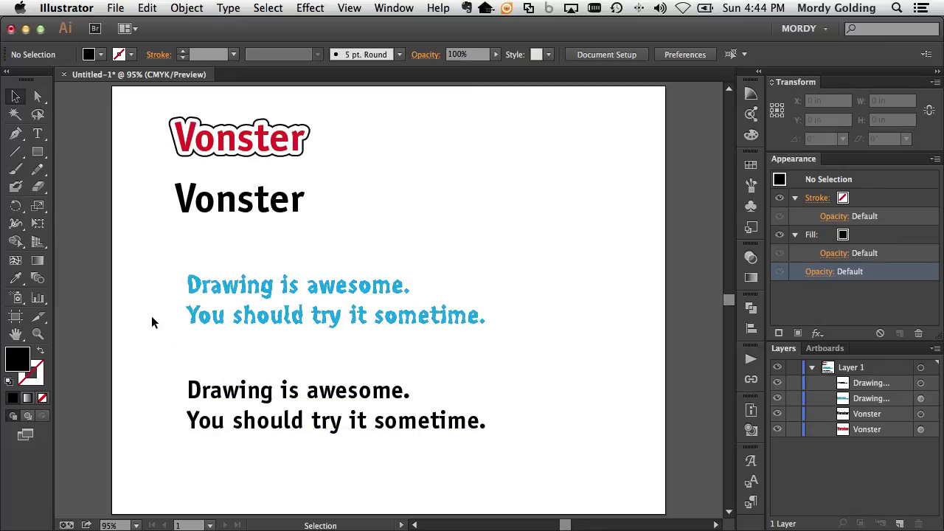
left_click(247, 140)
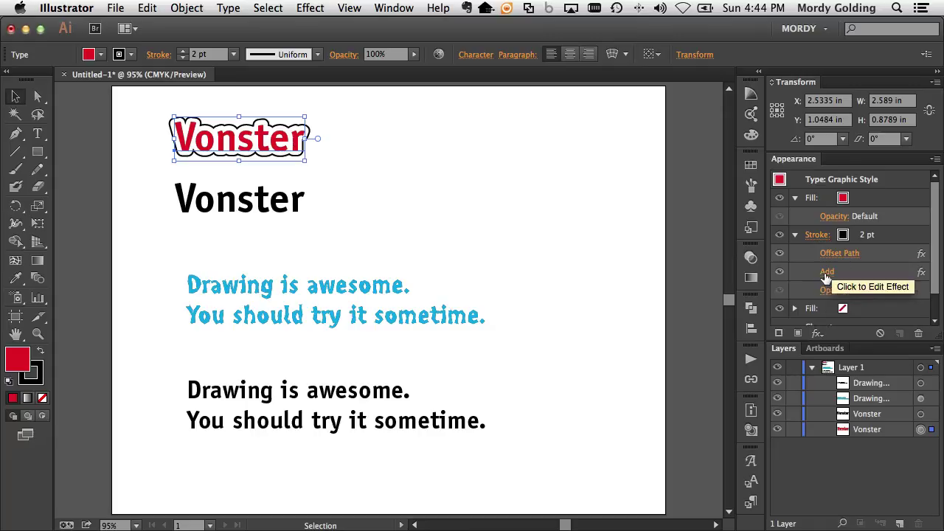
left_click(305, 169)
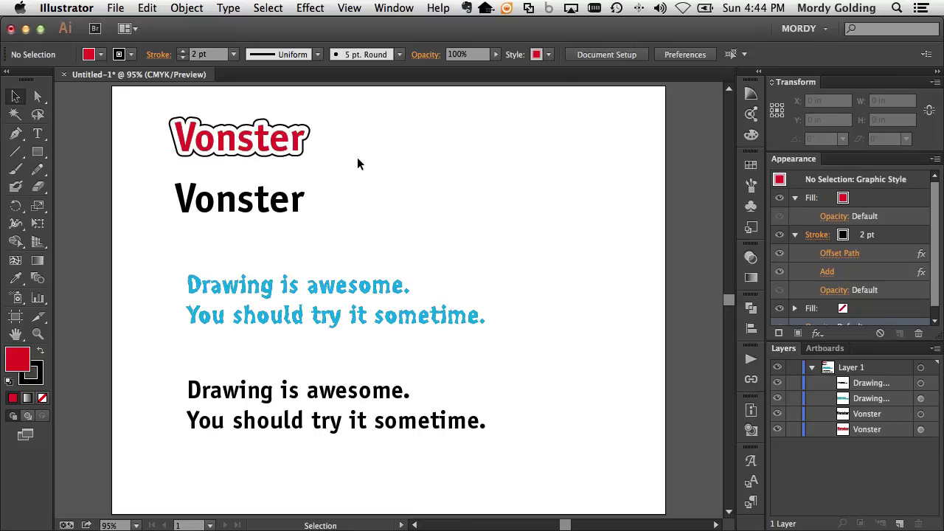
key("super+y")
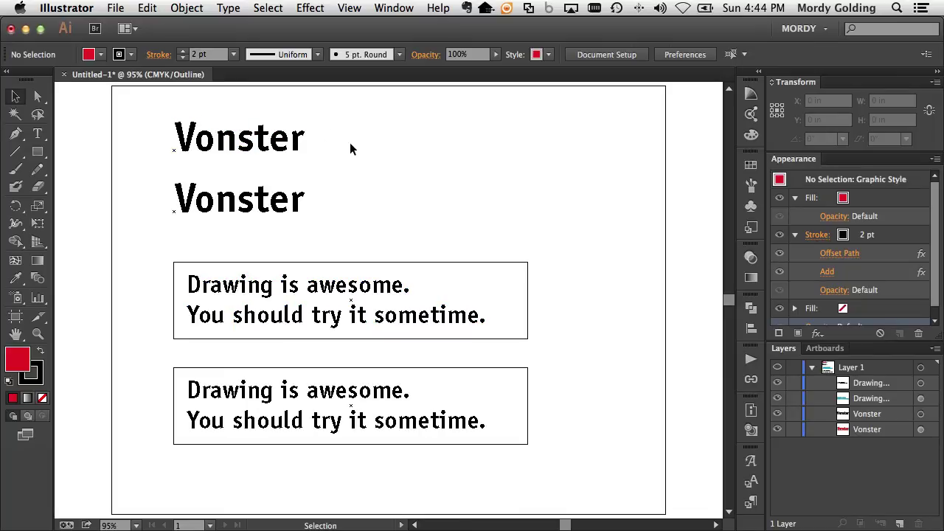
key("super+y")
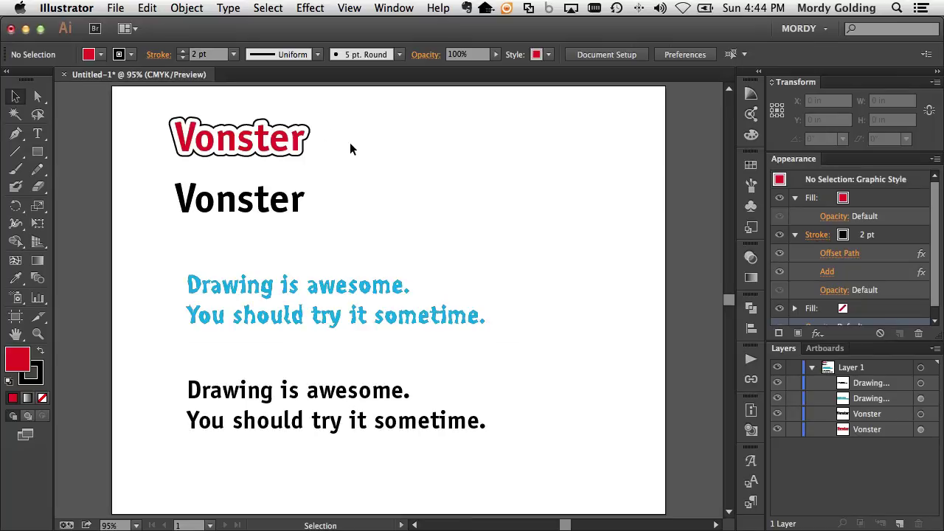
double_click(268, 147)
type("fsdfsdfs")
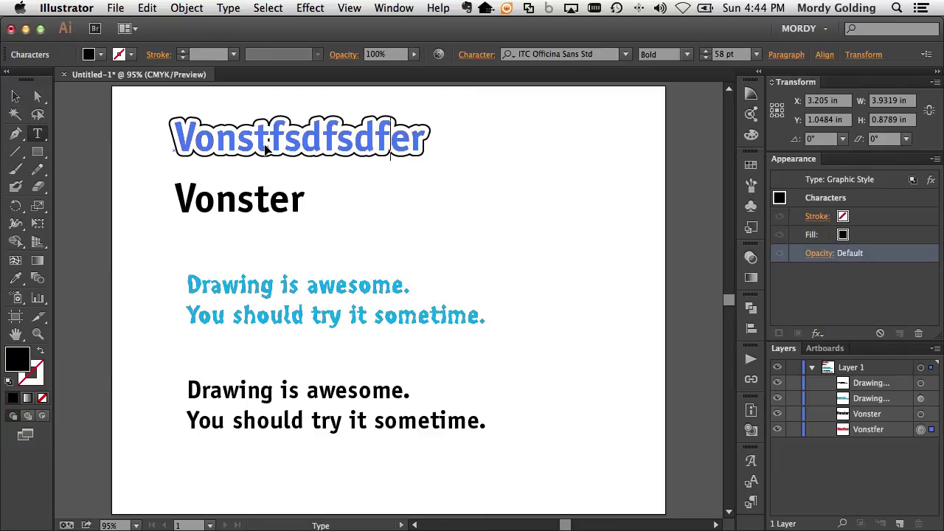
key("super+z")
key("super+z")
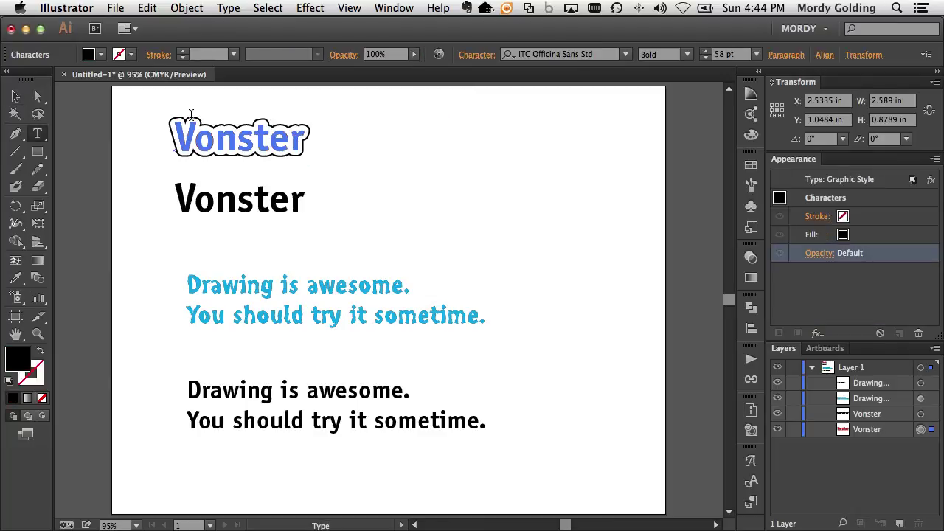
left_click(14, 95)
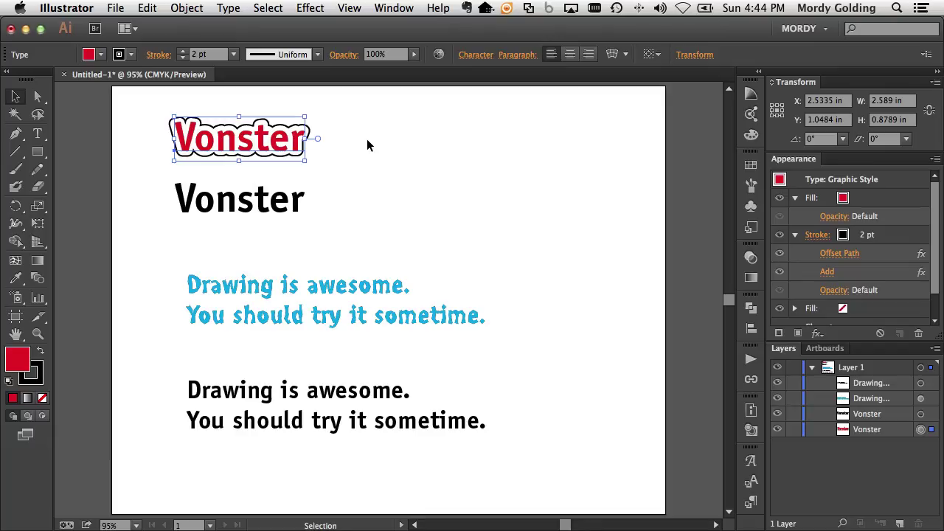
left_click(344, 163)
left_click(281, 211)
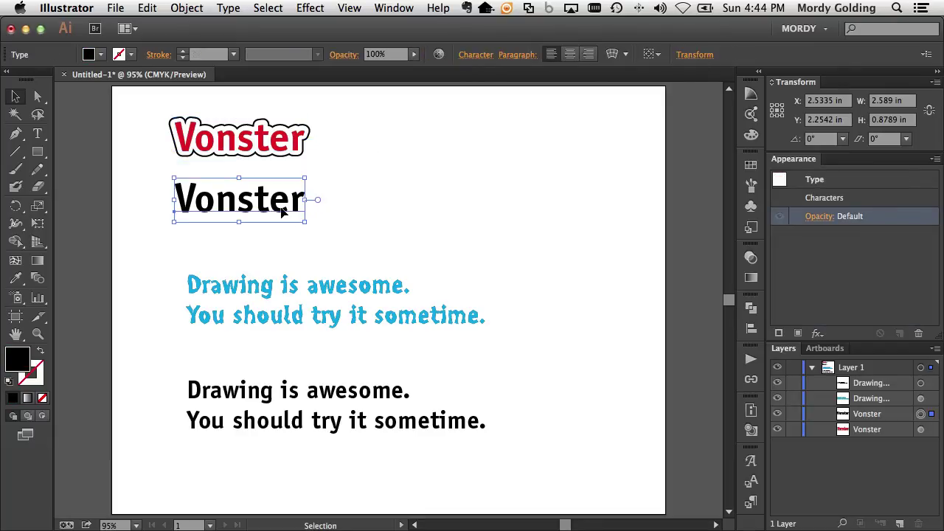
left_click(390, 208)
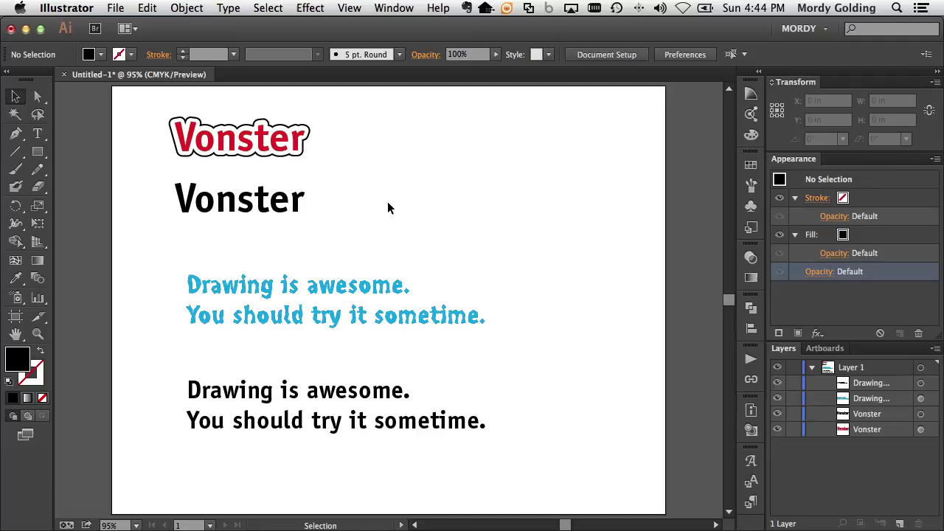
- Save the red outlined Vonster's appearance as new Graphic Style 2 in the Graphic Styles panel
left_click(751, 229)
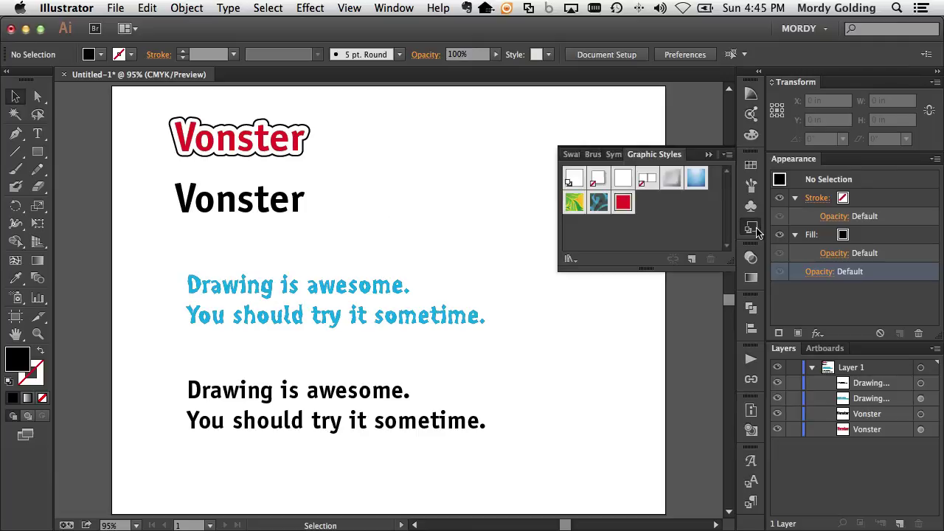
left_click(266, 140)
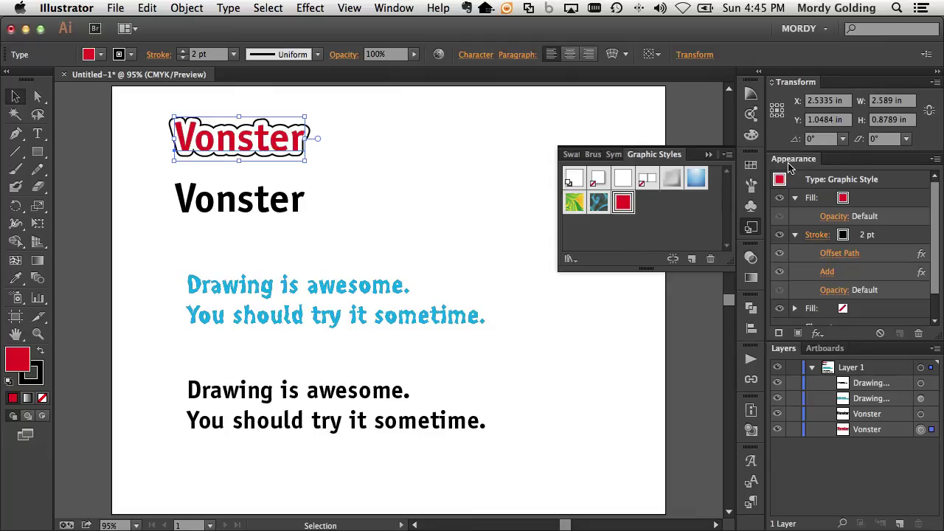
left_click_drag(779, 180, 683, 210)
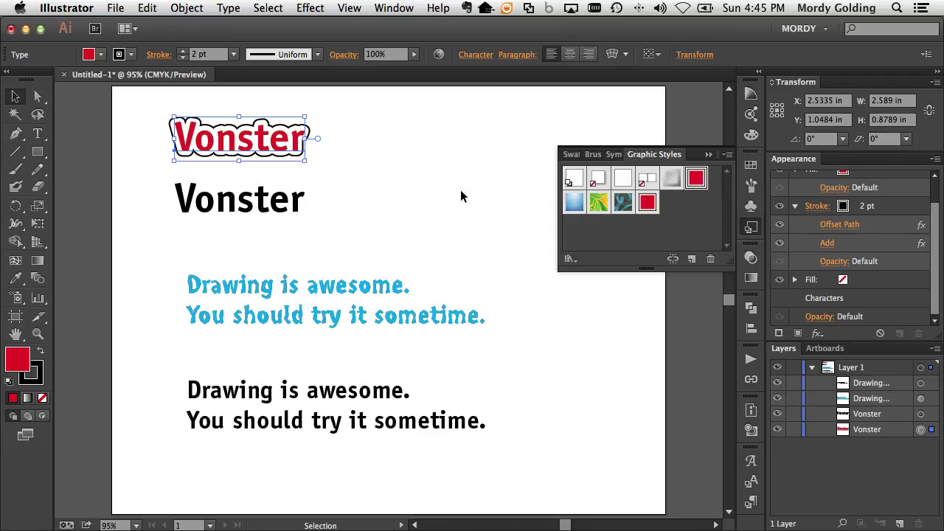
- Test Graphic Style 2 on the plain black Vonster, then undo it, leaving it black
left_click(254, 208)
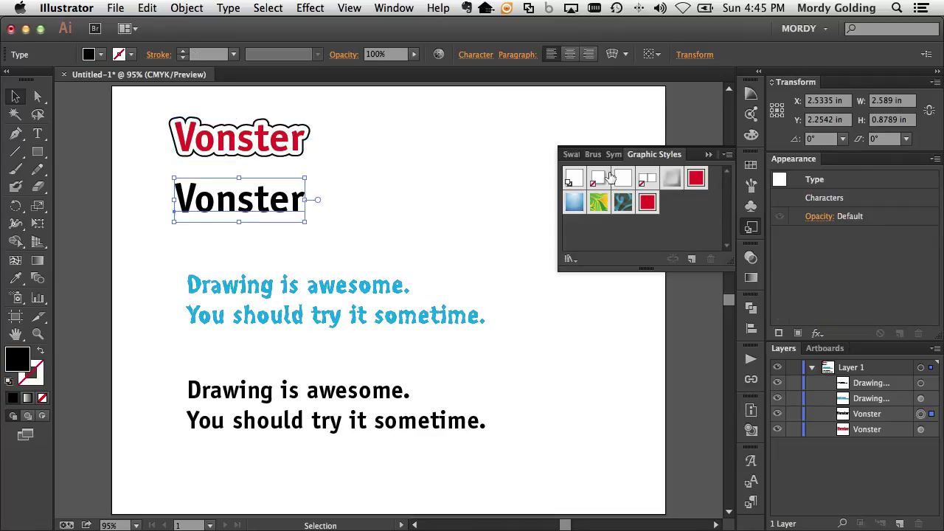
left_click(697, 179)
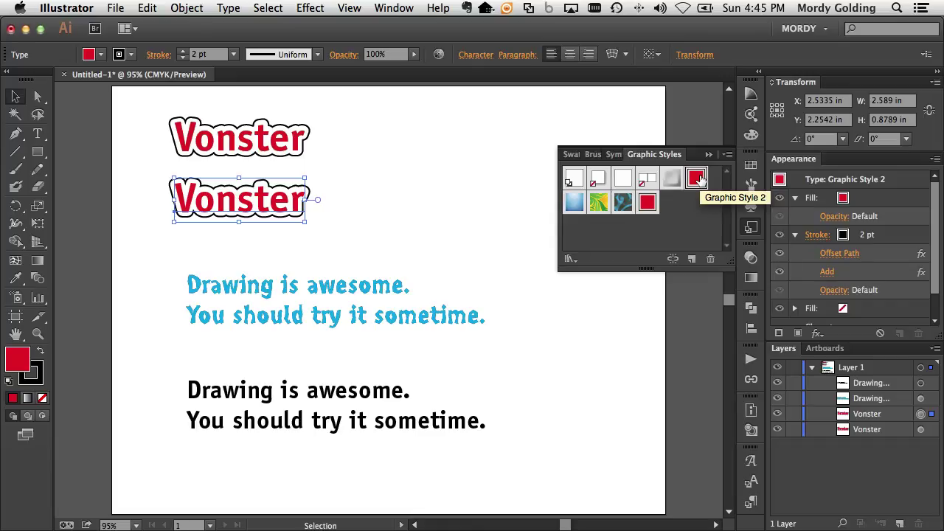
left_click(481, 156)
key("super+z")
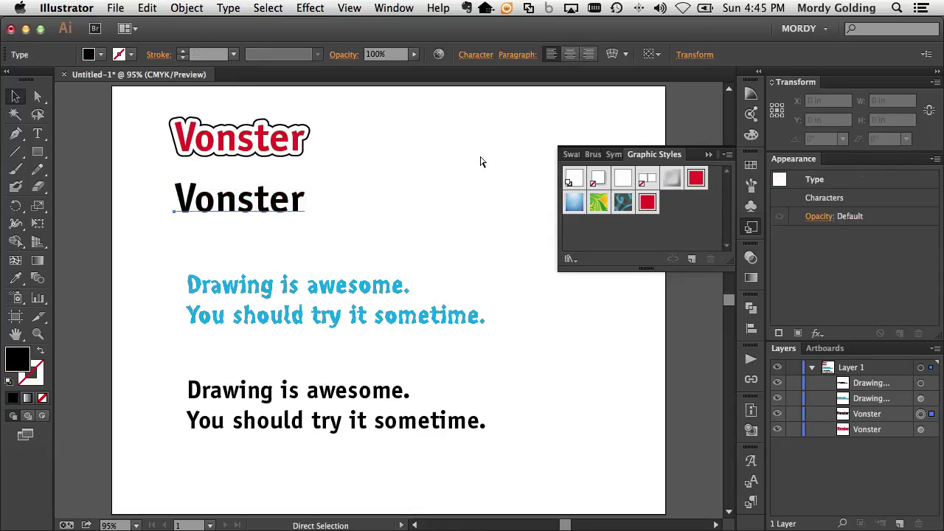
left_click(458, 188)
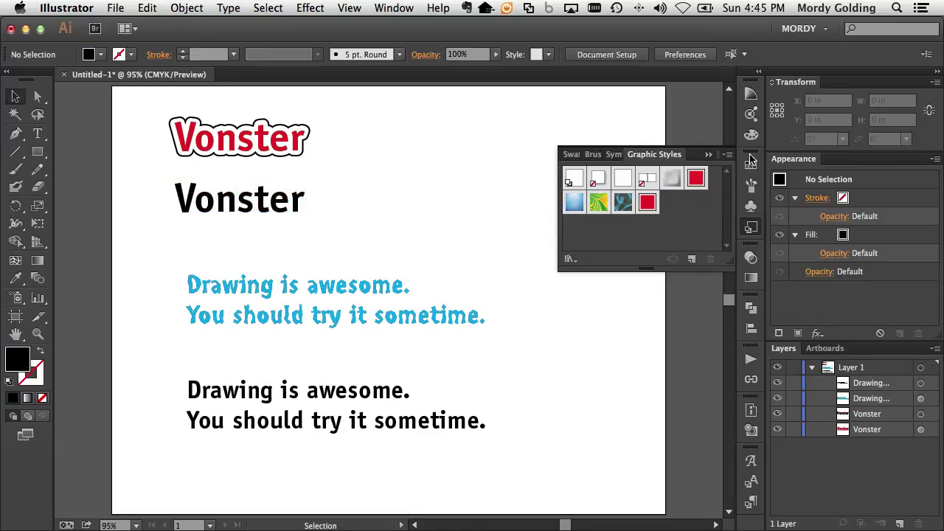
- Set the Eyedropper options to pick up and apply full Appearance
left_click(710, 155)
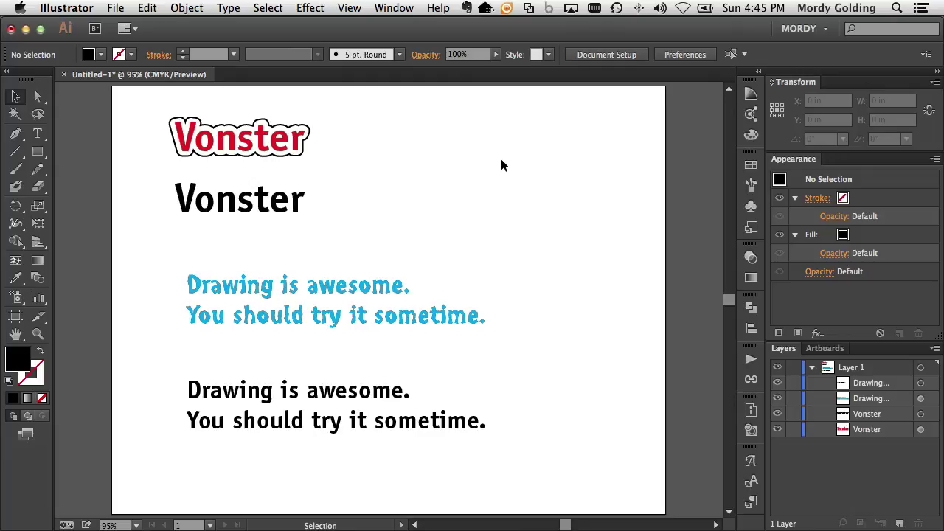
left_click(17, 280)
double_click(17, 280)
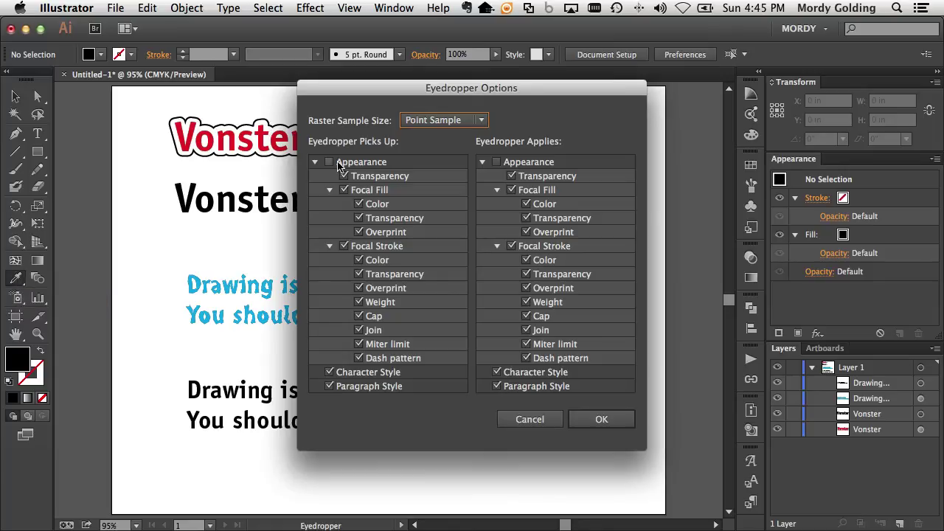
left_click(330, 162)
left_click(496, 162)
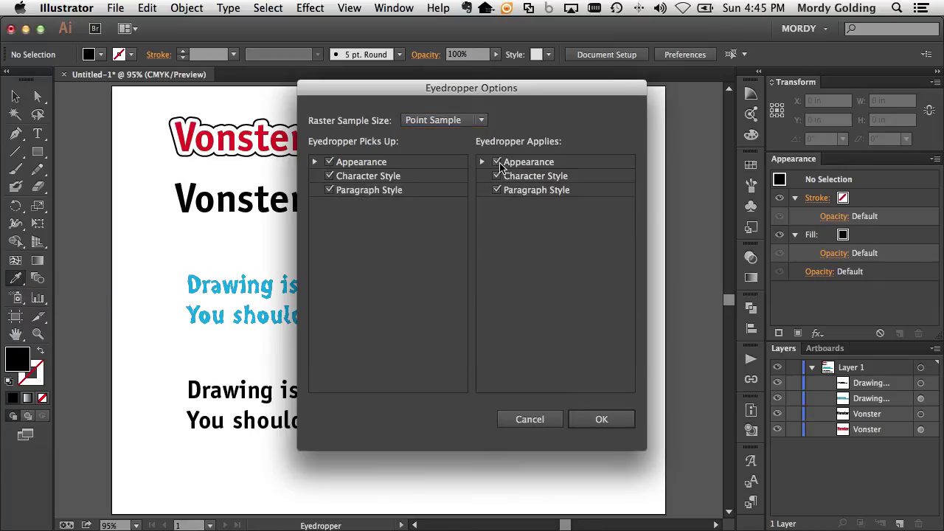
left_click(602, 419)
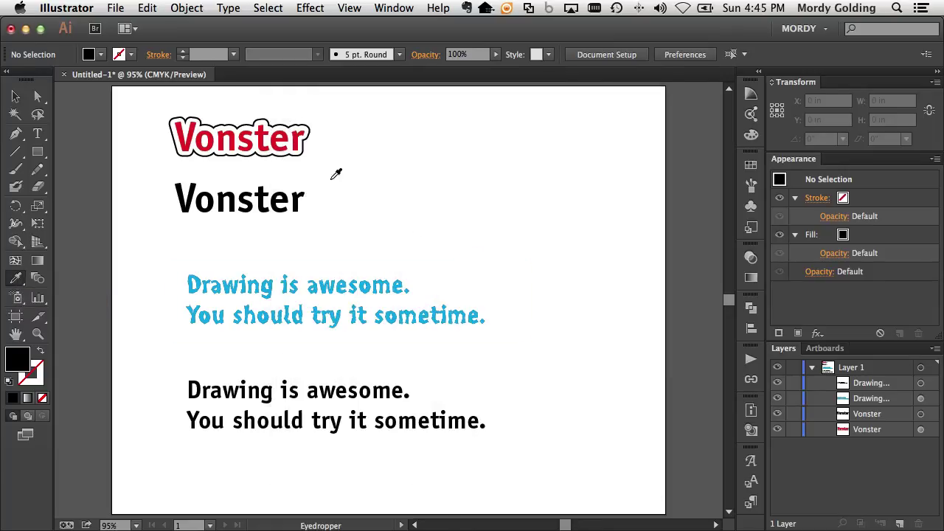
- Eyedropper the red outlined style onto the selected plain black Vonster
key("v")
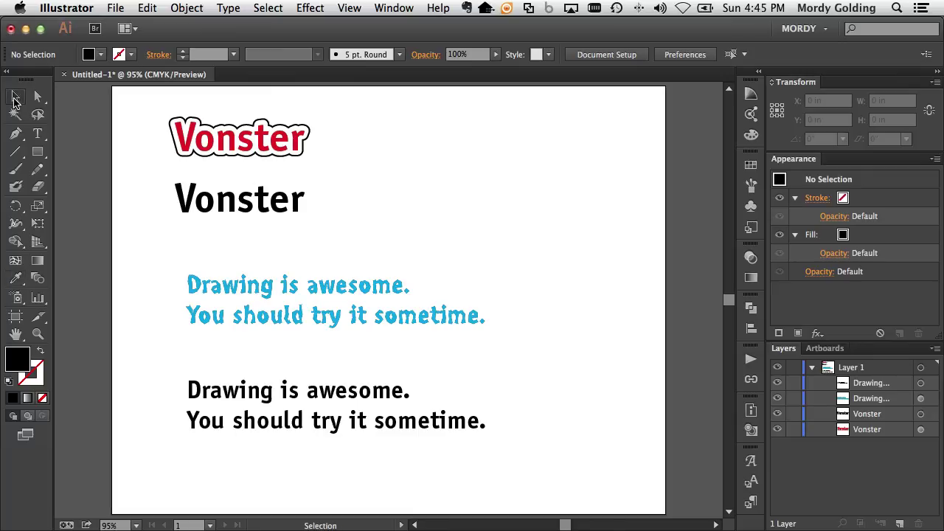
left_click(259, 207)
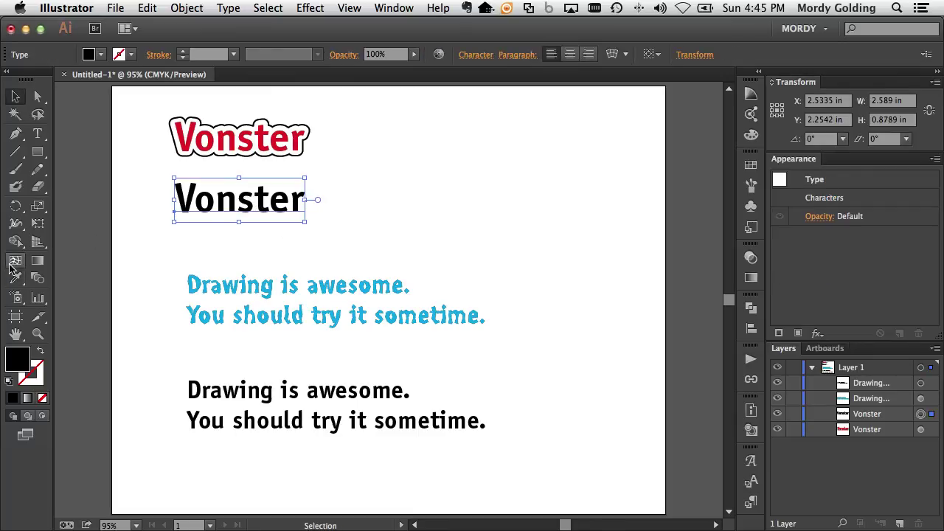
key("i")
left_click(236, 138)
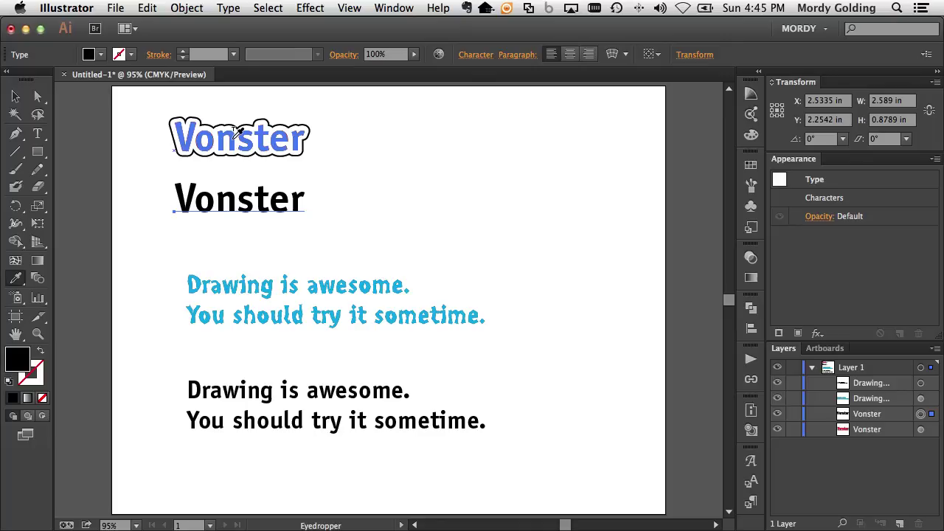
left_click(238, 133)
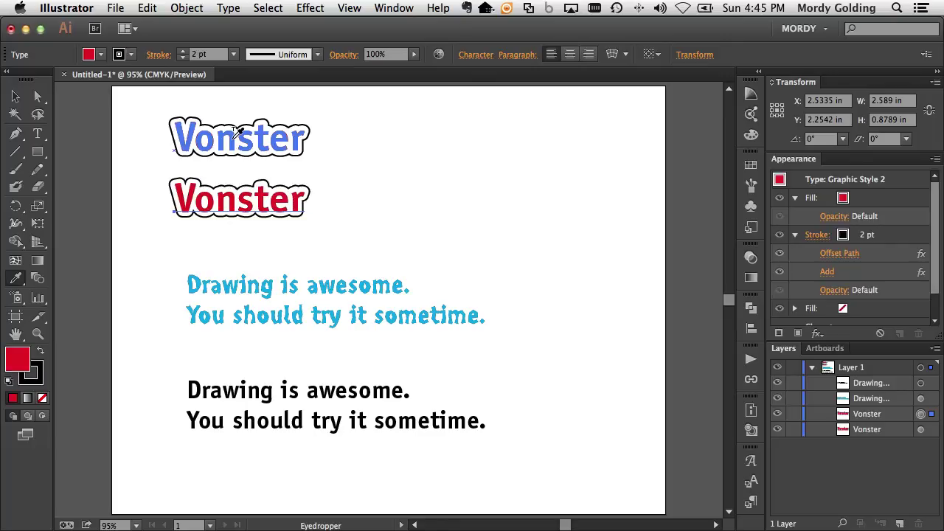
- Reopen the Eyedropper options without changes and return the second Vonster to plain black
double_click(15, 278)
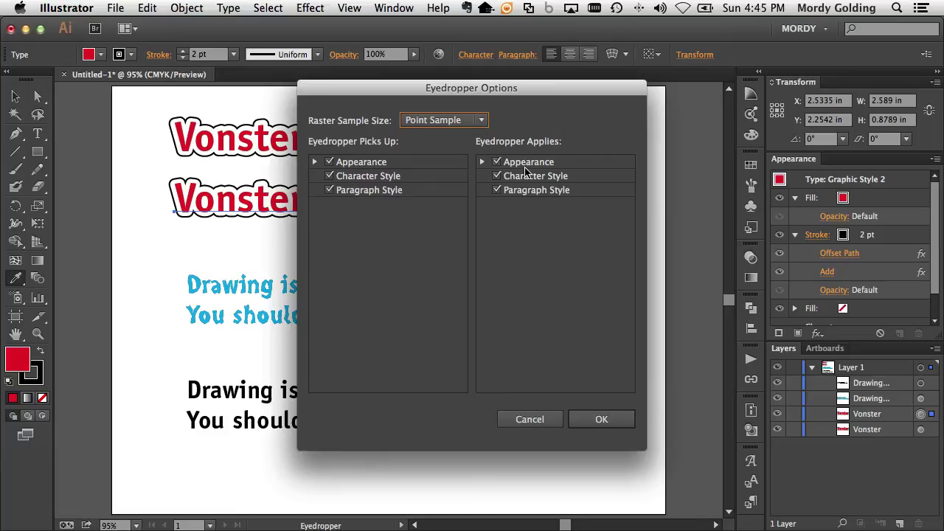
left_click(530, 420)
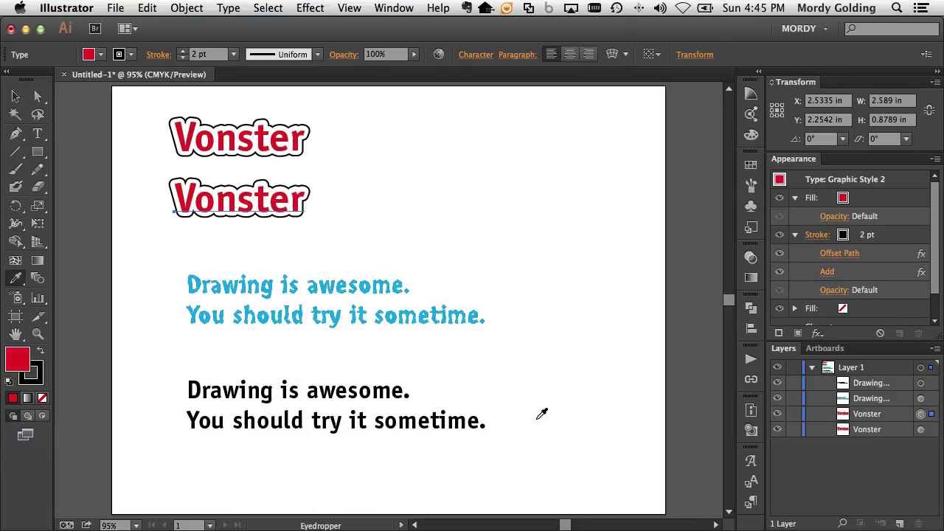
left_click(539, 416)
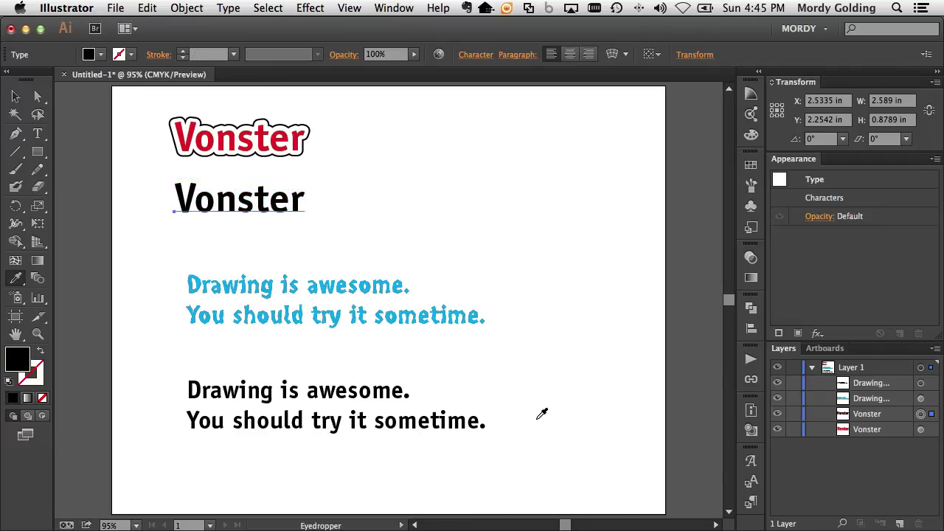
- Deselect all, collapse and expand Layer 1 in Layers, then select the red outlined Vonster
left_click(17, 98)
left_click(104, 149)
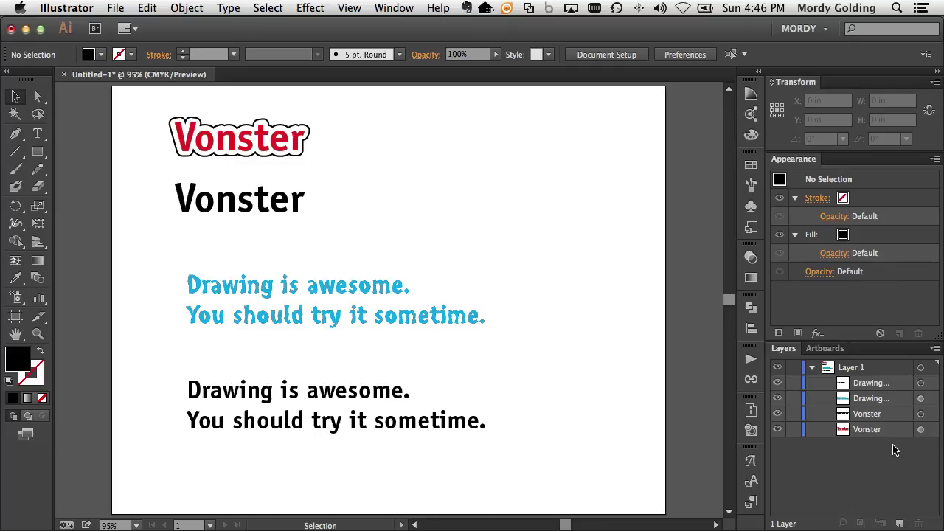
left_click(812, 368)
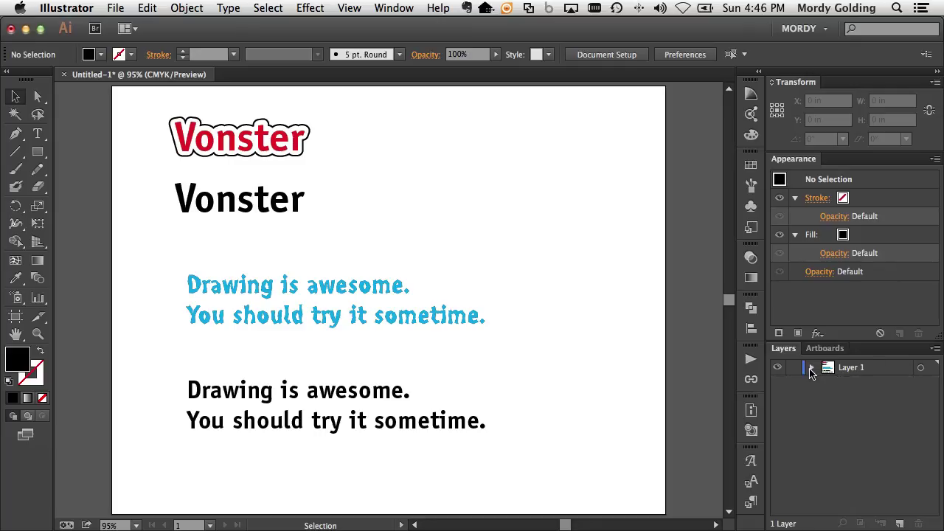
left_click(812, 369)
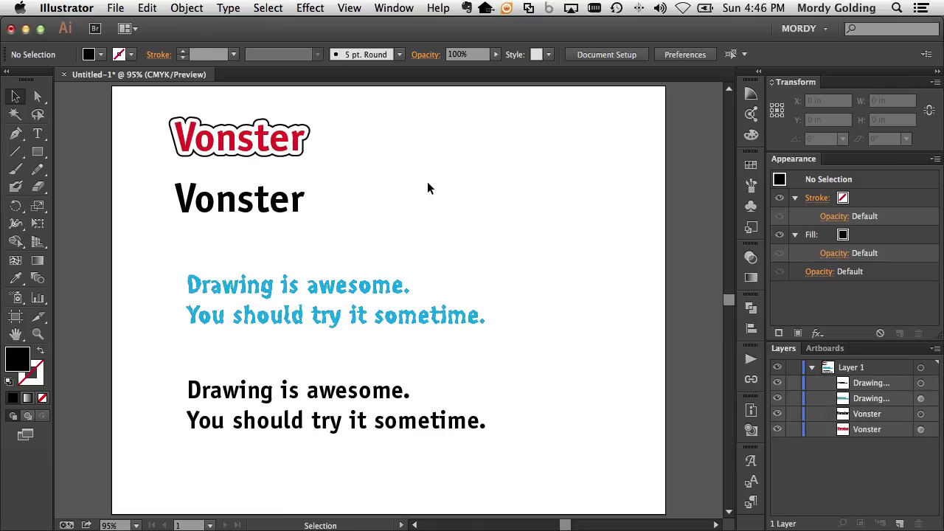
left_click(239, 142)
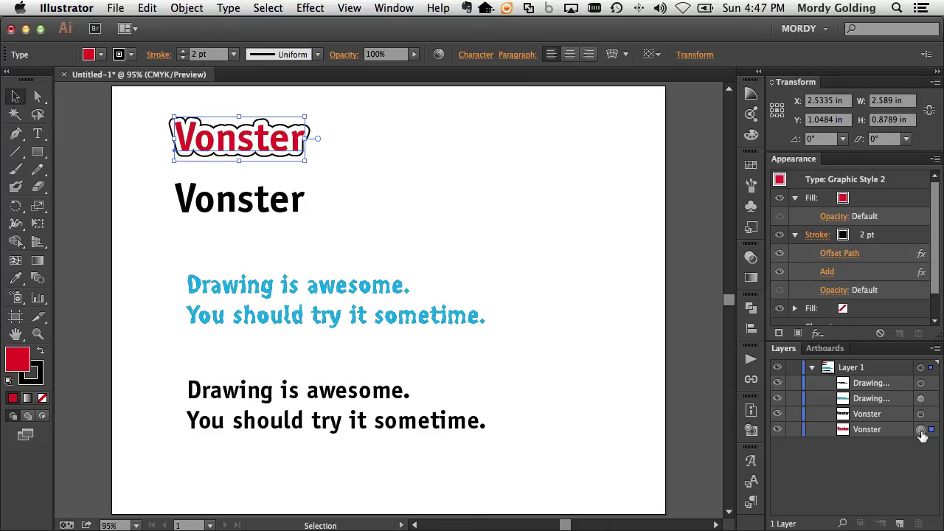
left_click(440, 196)
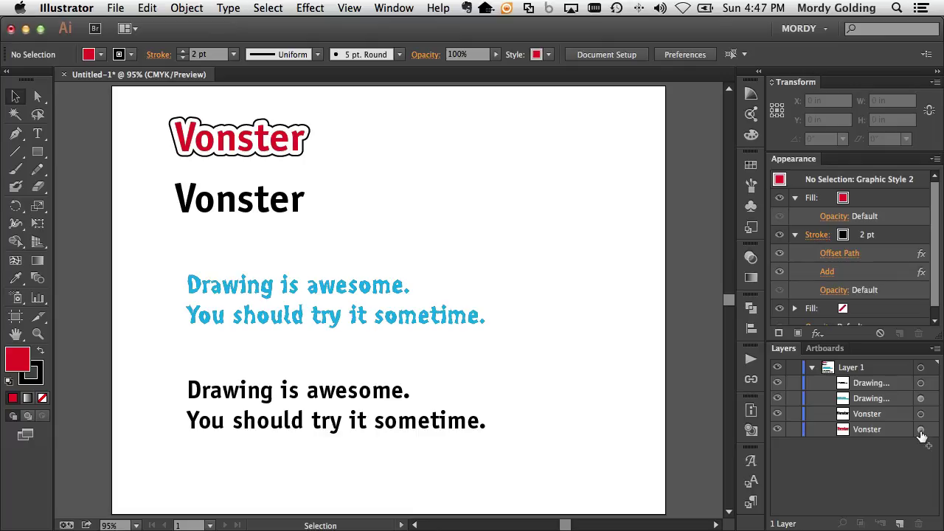
left_click_drag(922, 435, 921, 415)
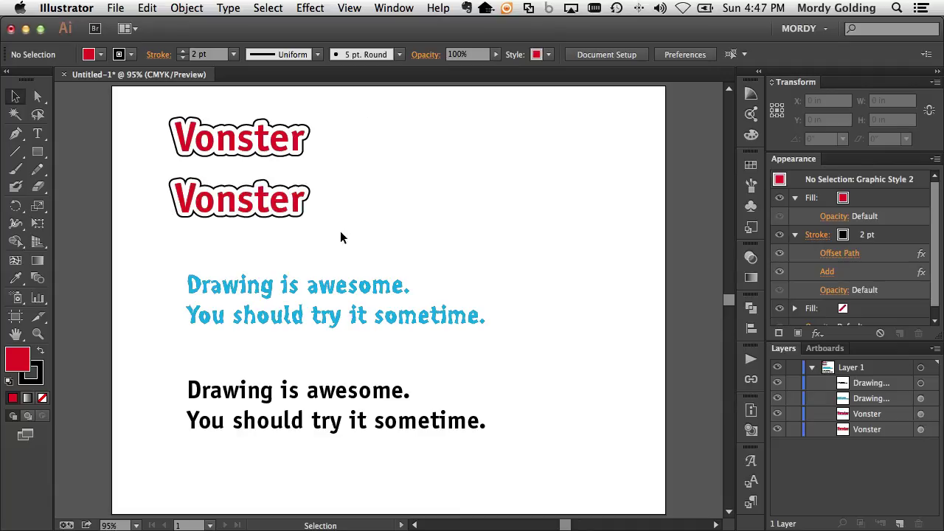
key("super+z")
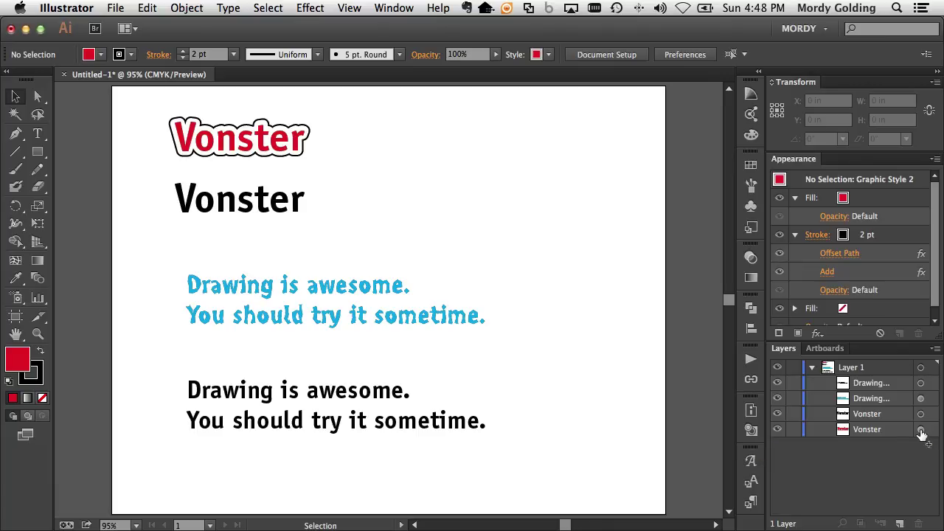
- Copy the red outlined appearance onto the plain Vonster and the blue appearance onto the plain paragraph
left_click_drag(922, 434, 922, 419)
left_click_drag(921, 419, 921, 419)
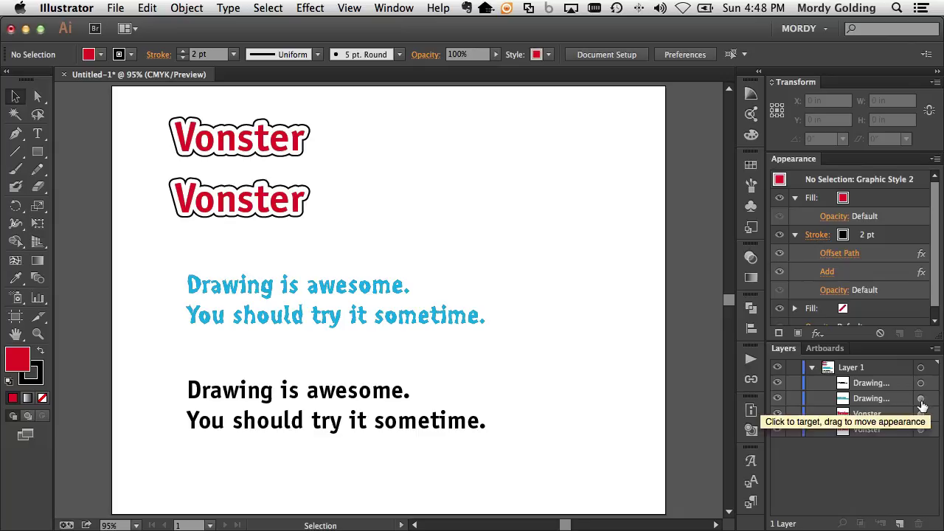
left_click_drag(922, 401, 921, 388)
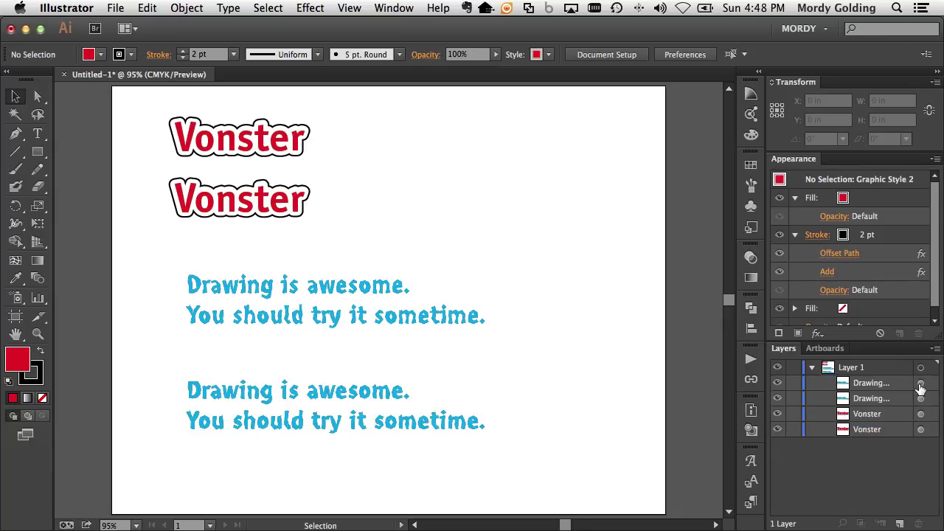